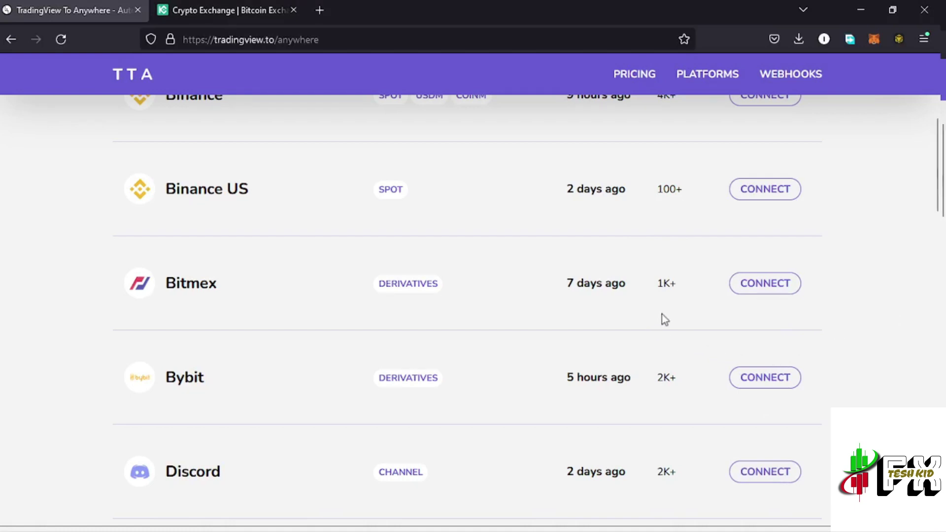
Start the Kucoin webhook wizard from the Kucoin row and advance to step 1, Create API Credentials
scroll(661, 314, down, 3)
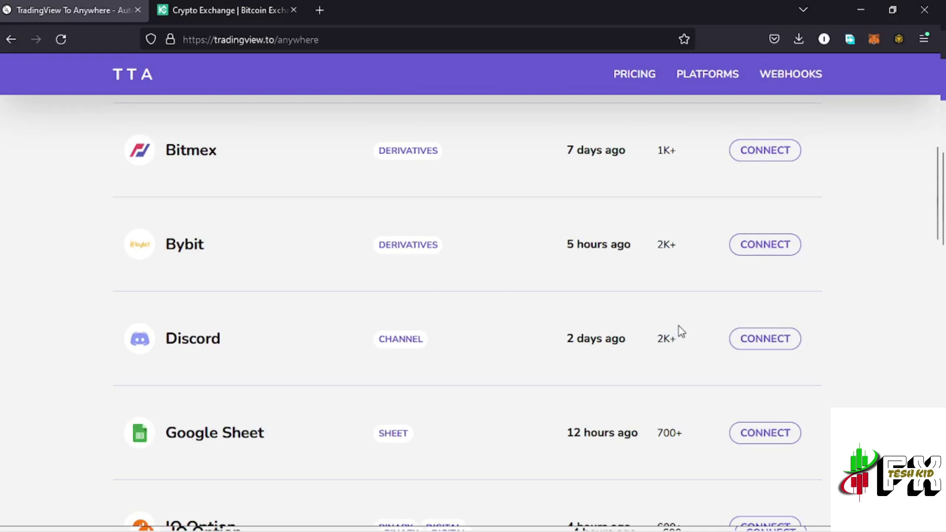
scroll(680, 336, down, 3)
scroll(681, 331, down, 3)
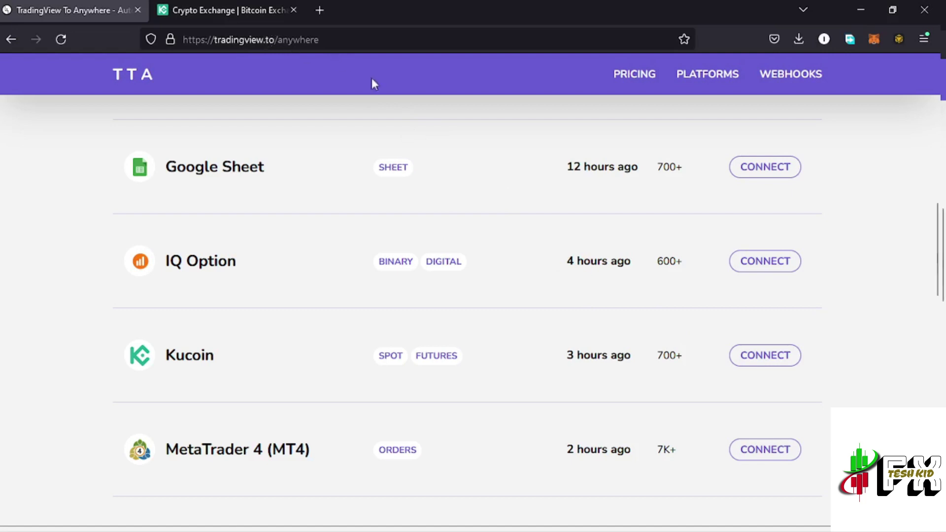
scroll(452, 320, up, 10)
scroll(455, 323, up, 5)
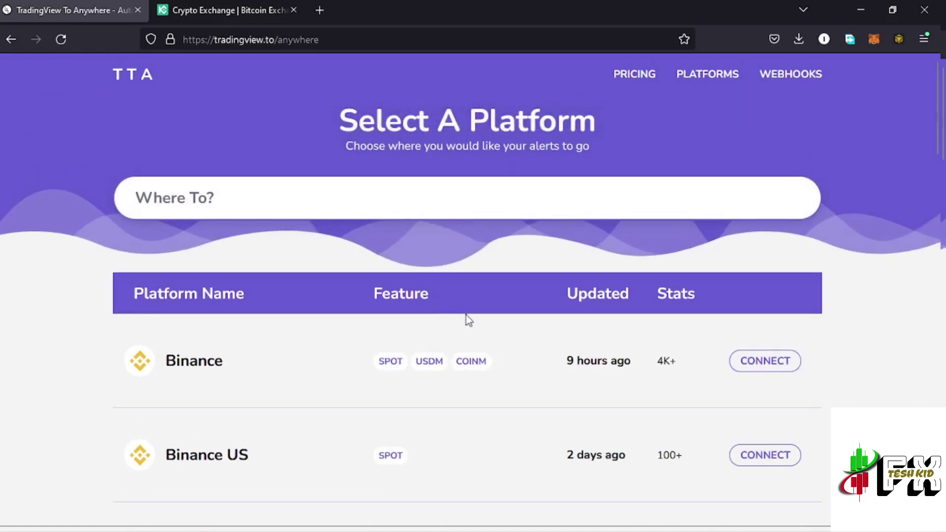
scroll(598, 333, down, 3)
scroll(599, 339, up, 3)
scroll(607, 335, down, 5)
scroll(610, 348, down, 5)
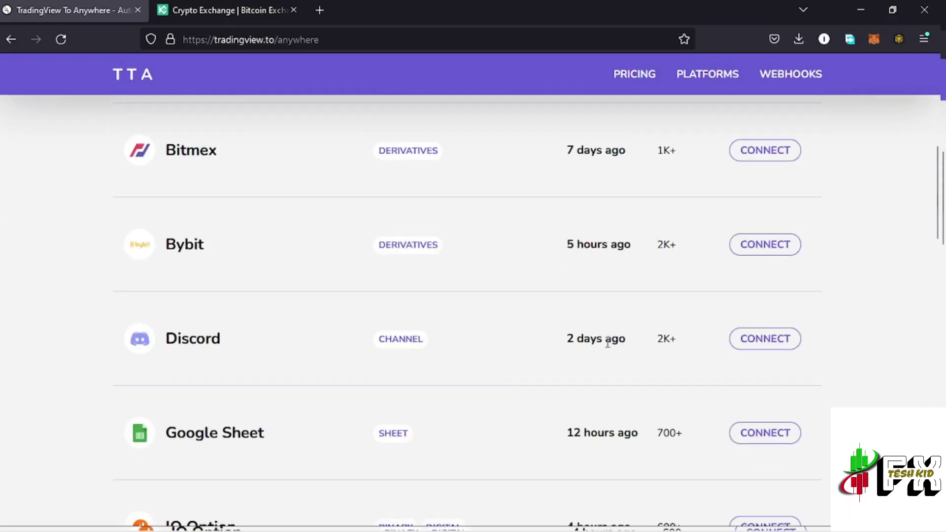
scroll(717, 345, down, 3)
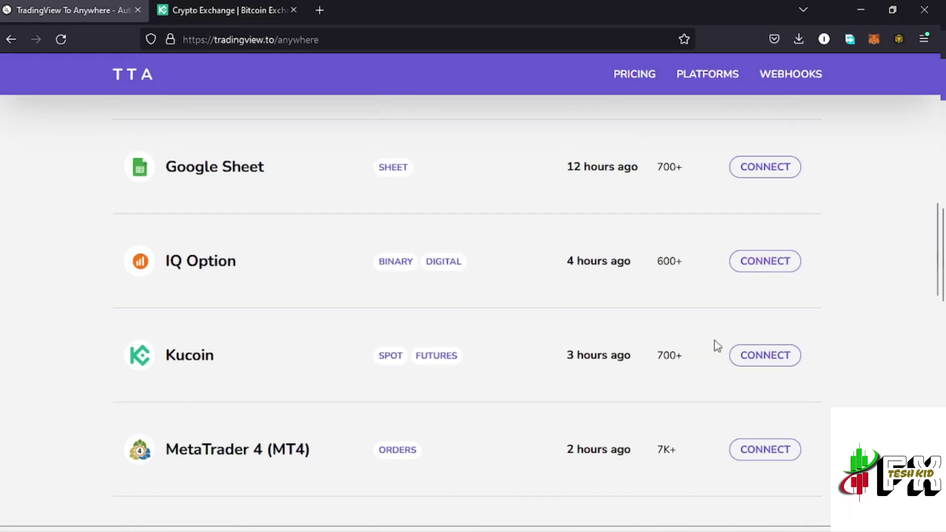
click(771, 363)
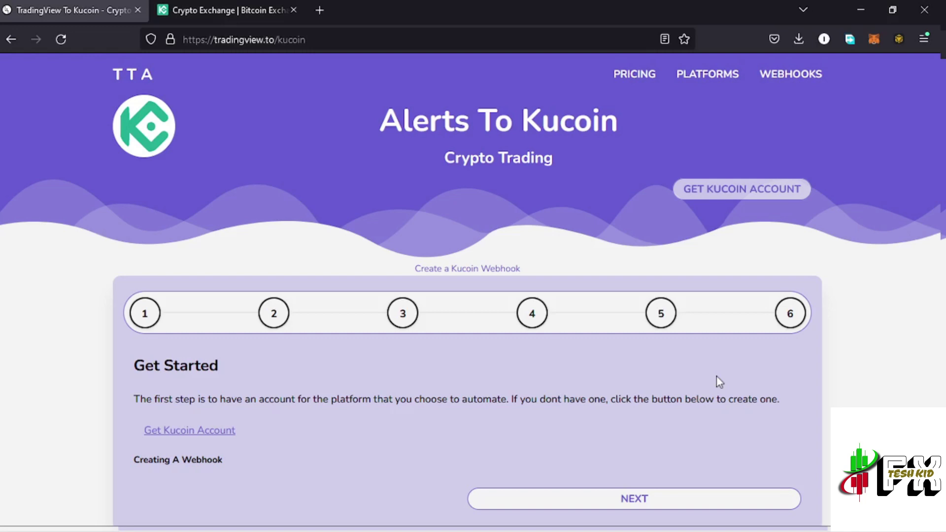
scroll(714, 393, down, 1)
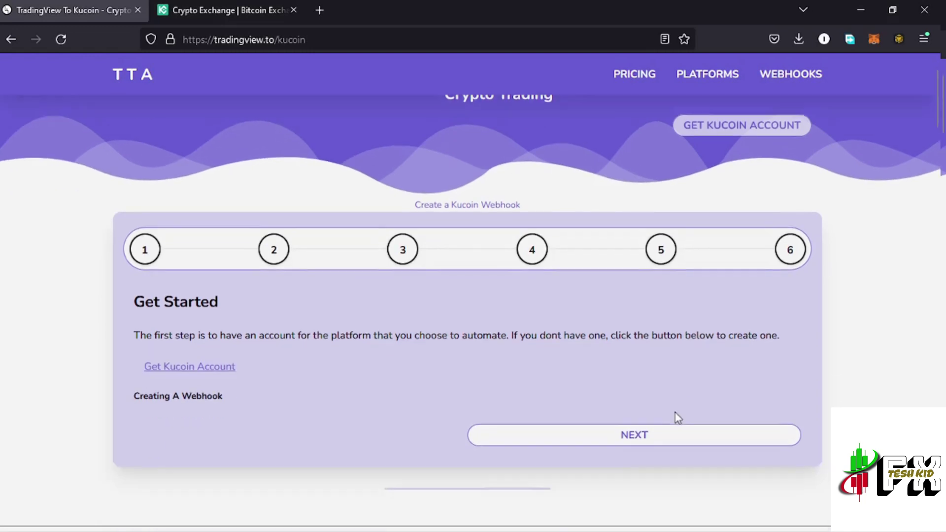
click(630, 435)
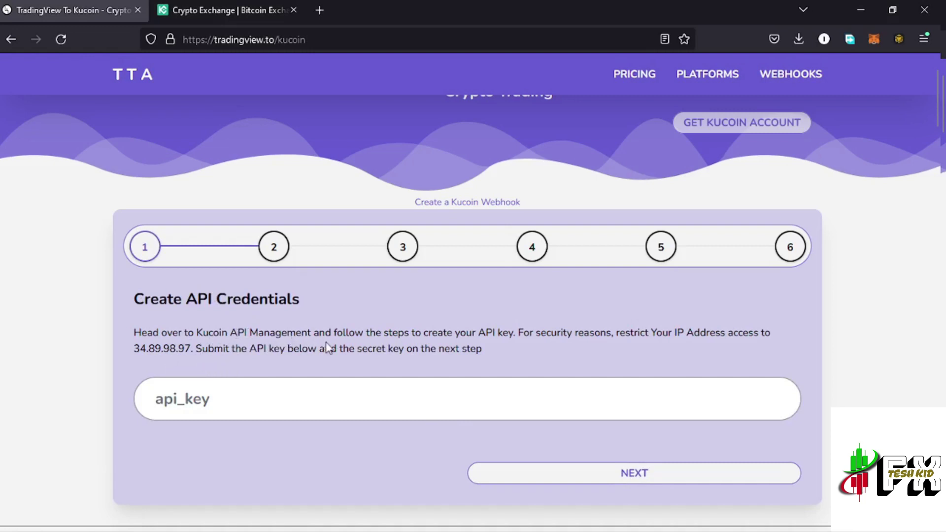
Open KuCoin's API Management page, Spot/Margin API section, from the account avatar menu
click(226, 14)
mouse_move(133, 112)
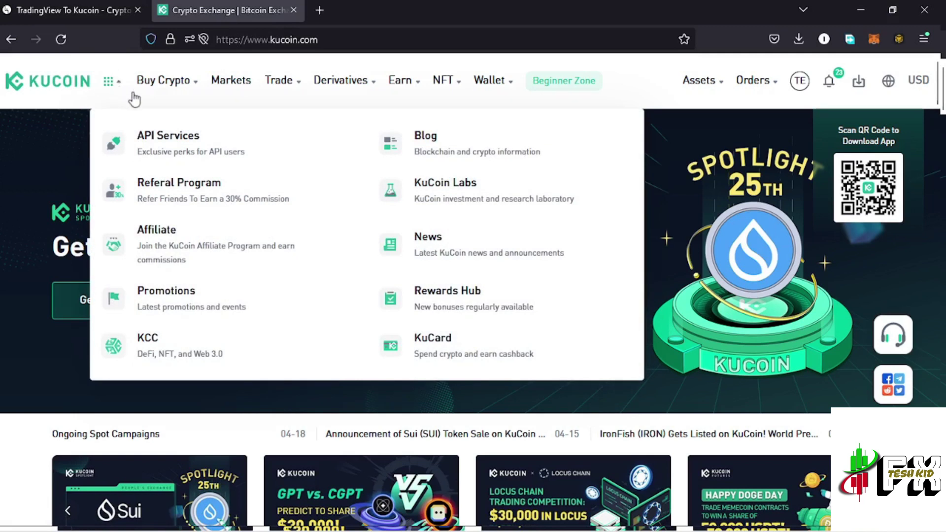
mouse_move(163, 80)
mouse_move(110, 87)
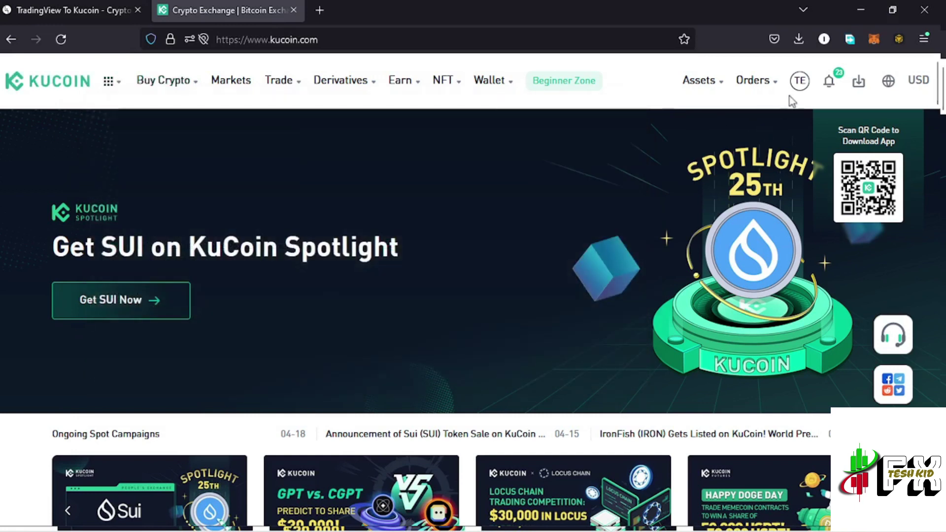
mouse_move(802, 85)
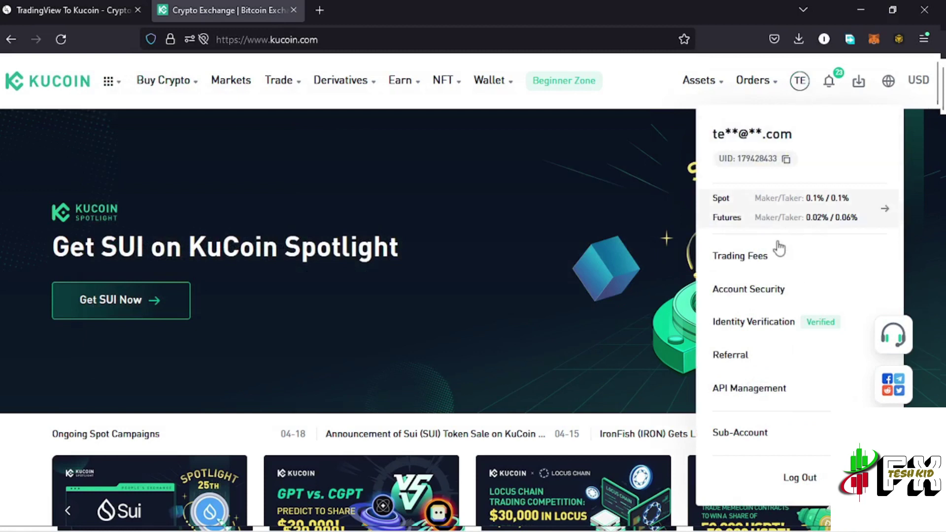
click(762, 395)
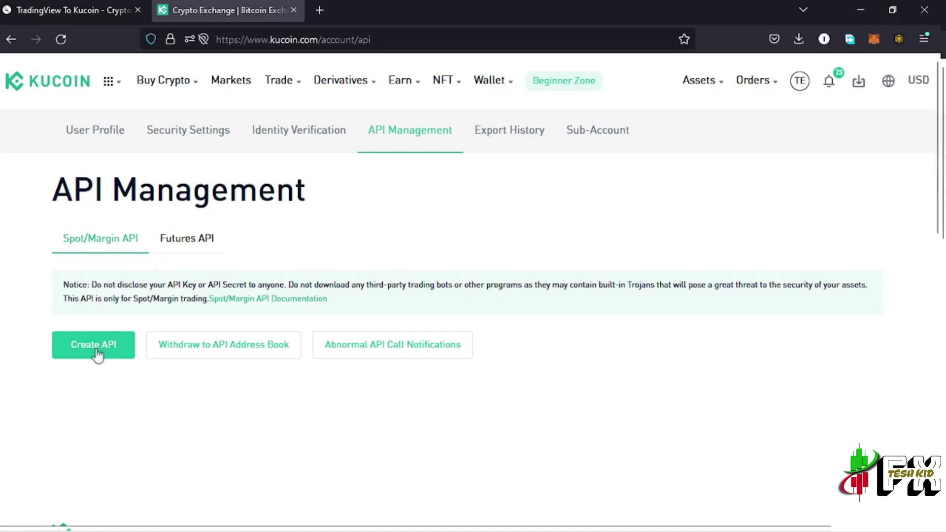
Create a new KuCoin API key named 'kucoin test' with the Trade permission ticked
click(98, 354)
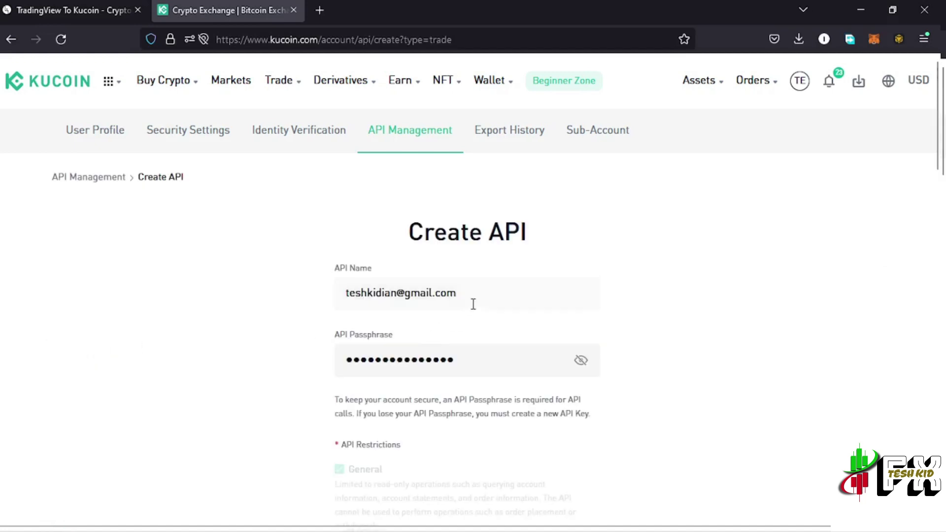
drag(468, 294, 330, 300)
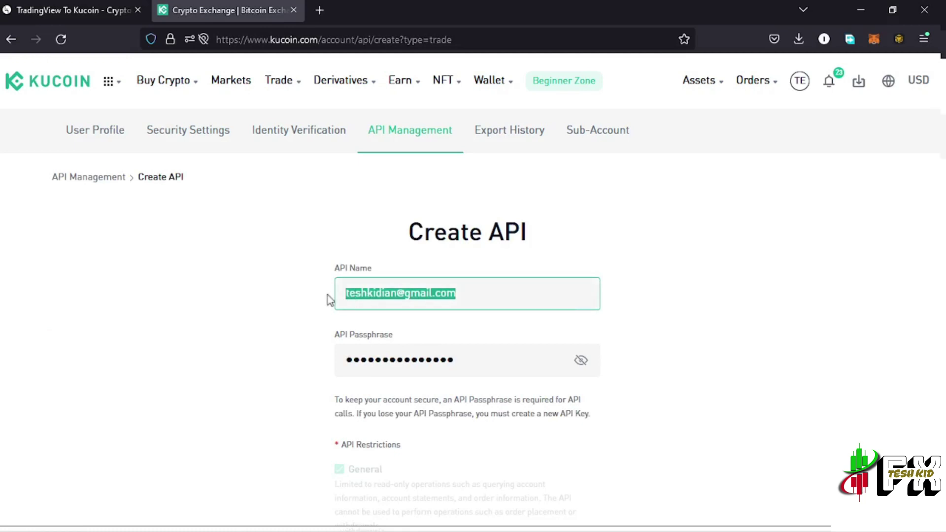
text(ku)
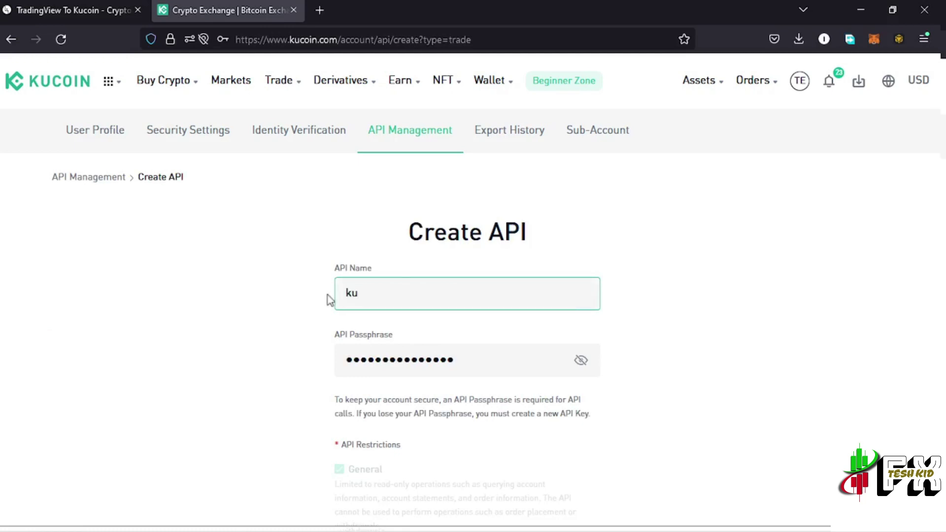
text(coin test)
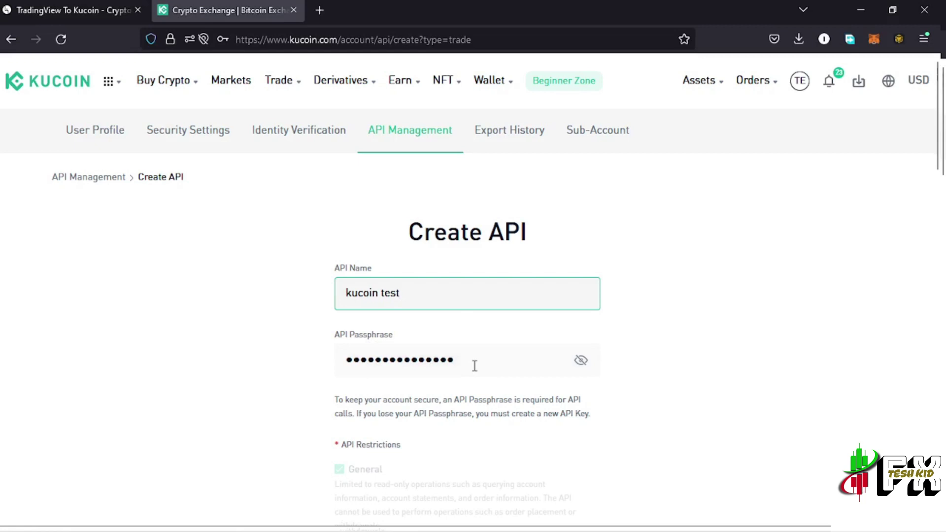
scroll(475, 377, down, 3)
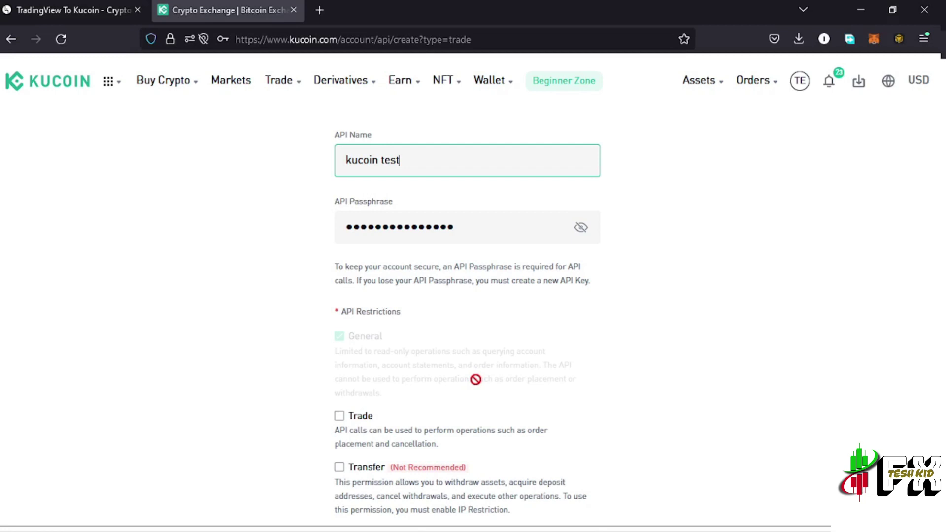
scroll(475, 379, down, 2)
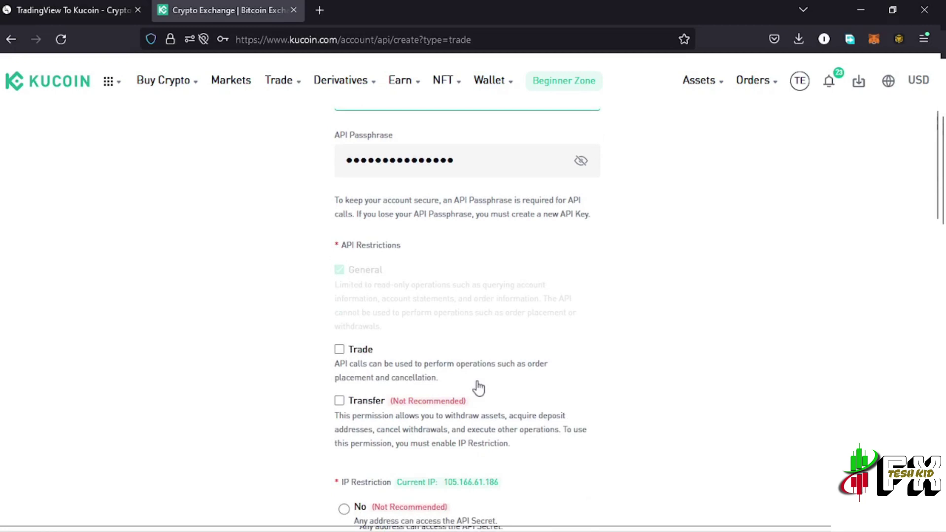
click(340, 349)
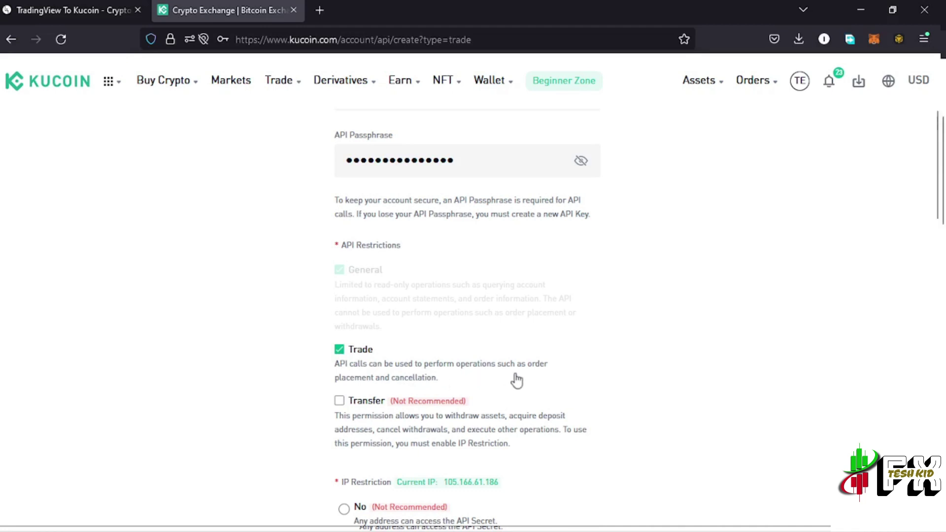
scroll(516, 388, down, 3)
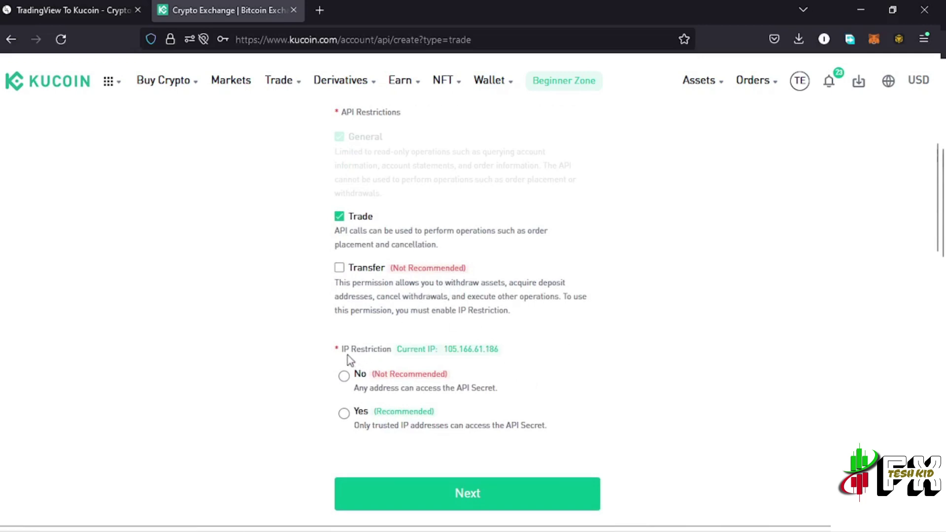
Restrict the new API key to trusted IP 34.89.98.97, copied from the webhook wizard page
click(344, 414)
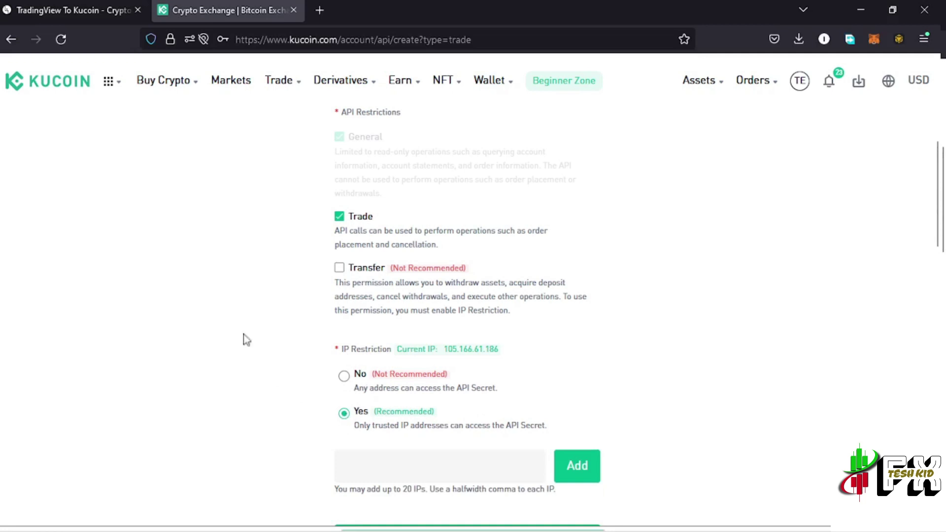
click(67, 9)
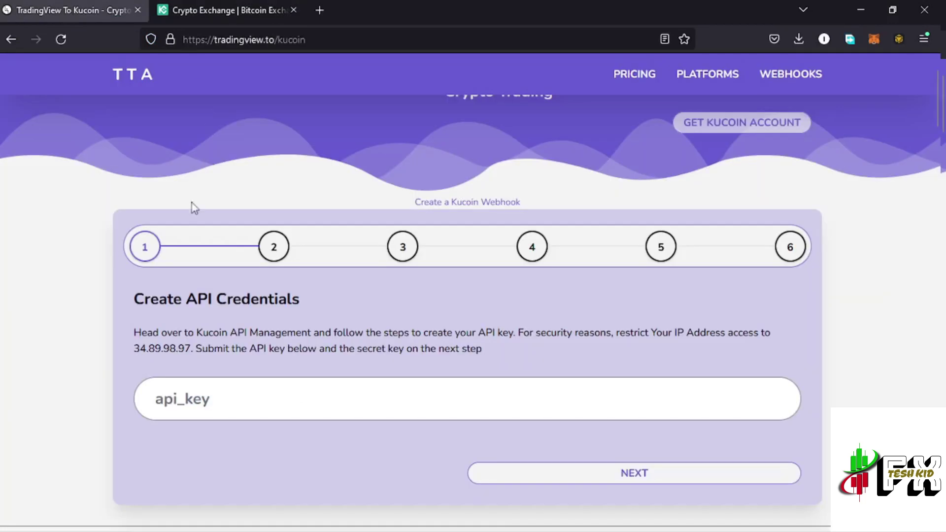
drag(190, 349, 134, 349)
key(ctrl+c)
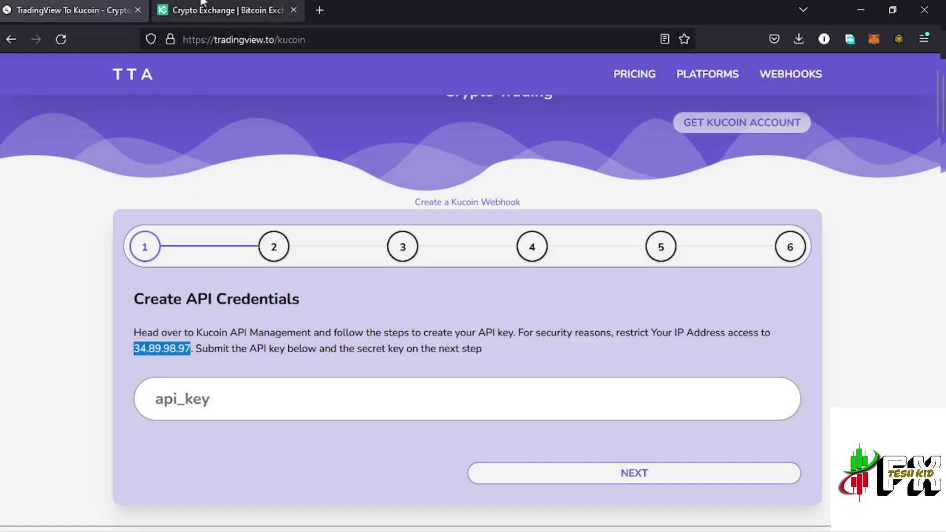
click(215, 11)
click(377, 472)
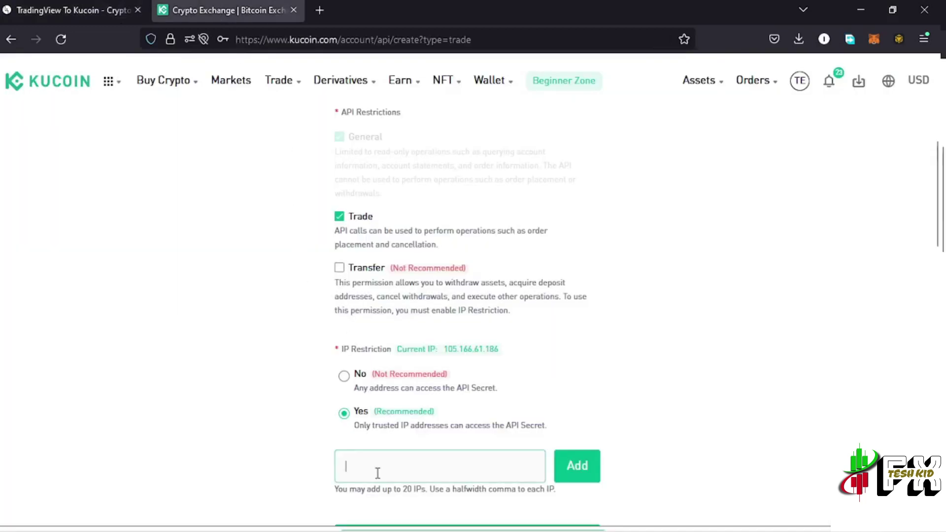
key(ctrl+v)
scroll(493, 453, down, 1)
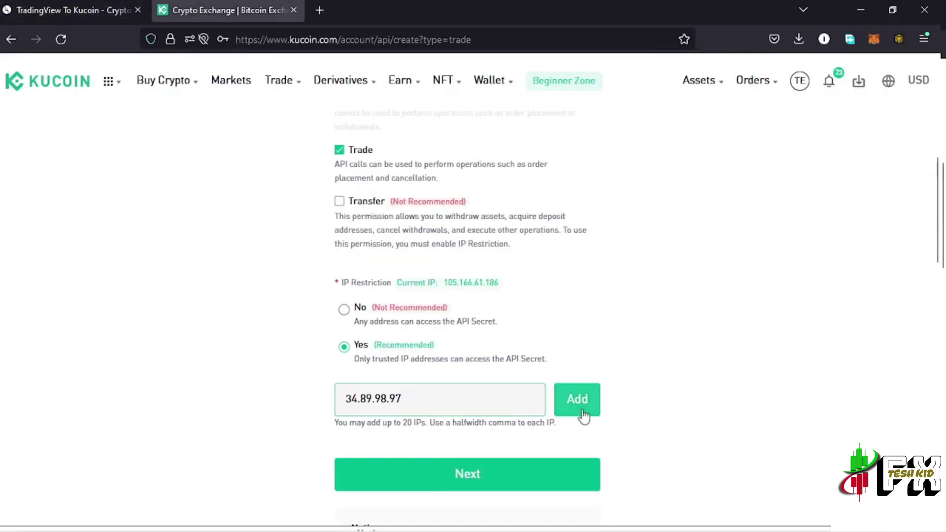
click(579, 409)
scroll(556, 374, down, 1)
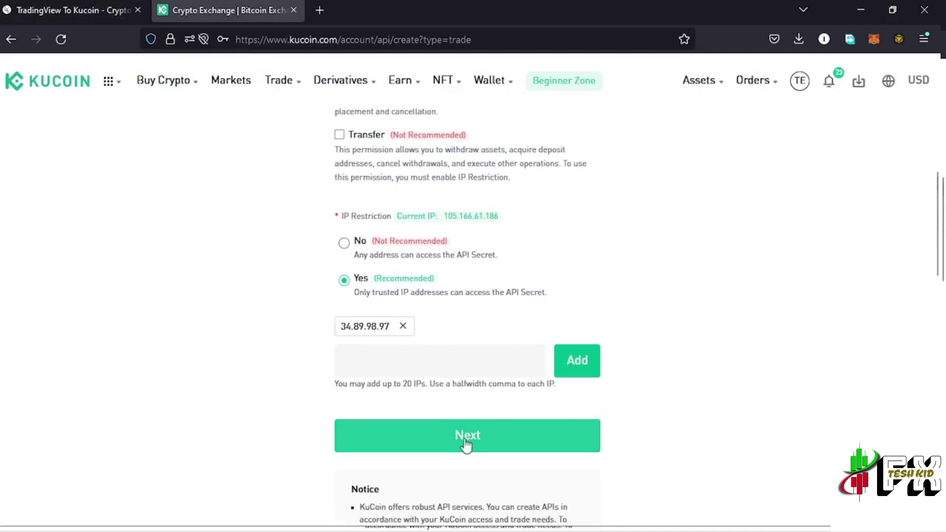
Submit the API settings and pass reCAPTCHA and trading-password verification to trigger the activation email
click(468, 442)
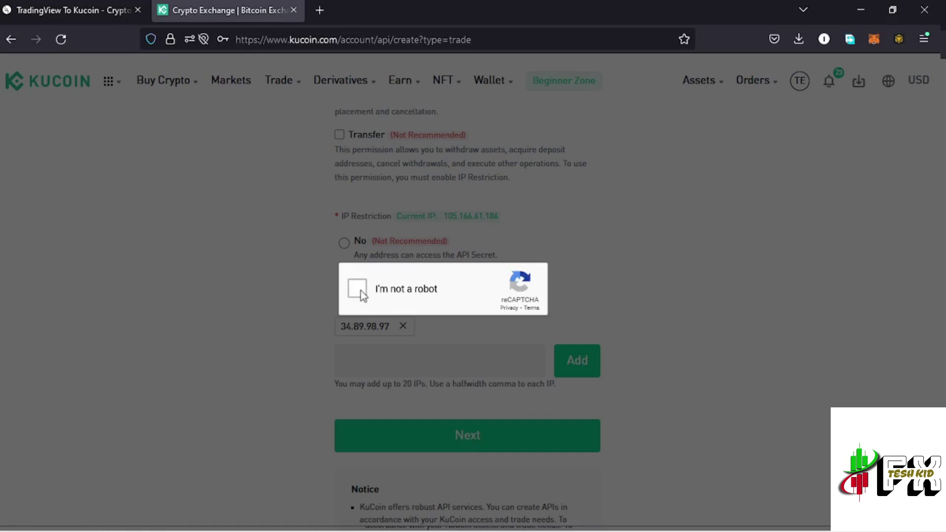
click(359, 292)
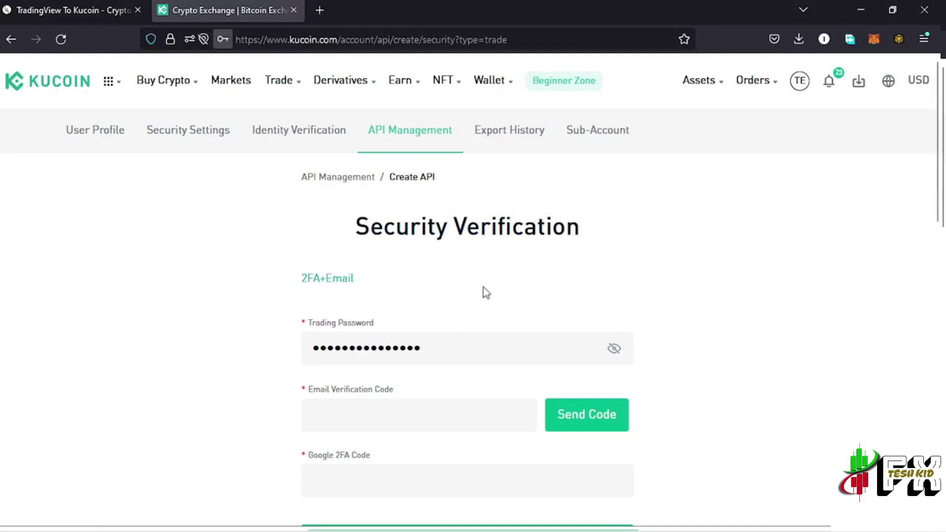
click(431, 349)
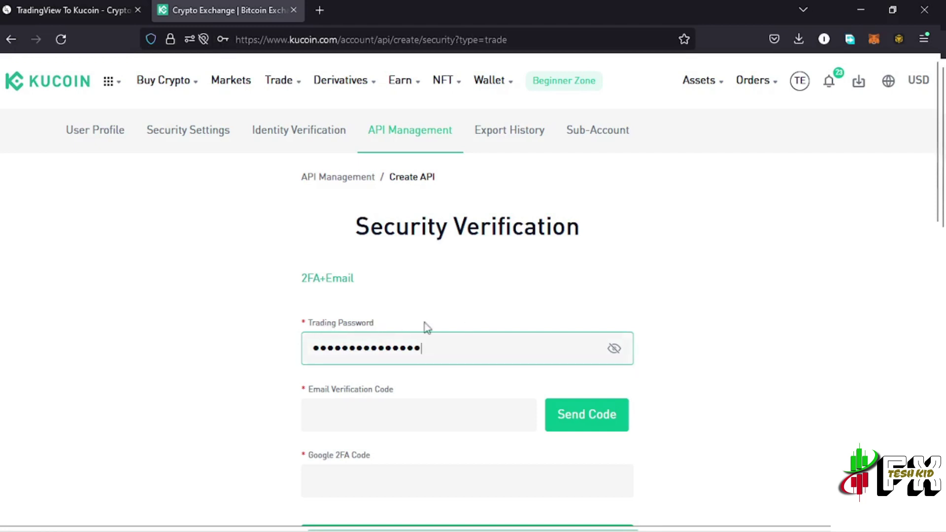
scroll(437, 362, down, 1)
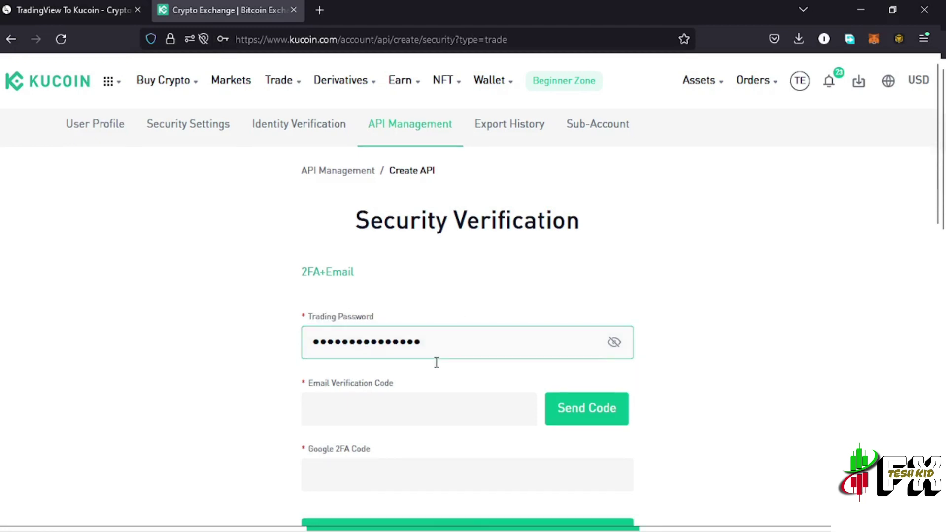
scroll(437, 363, down, 2)
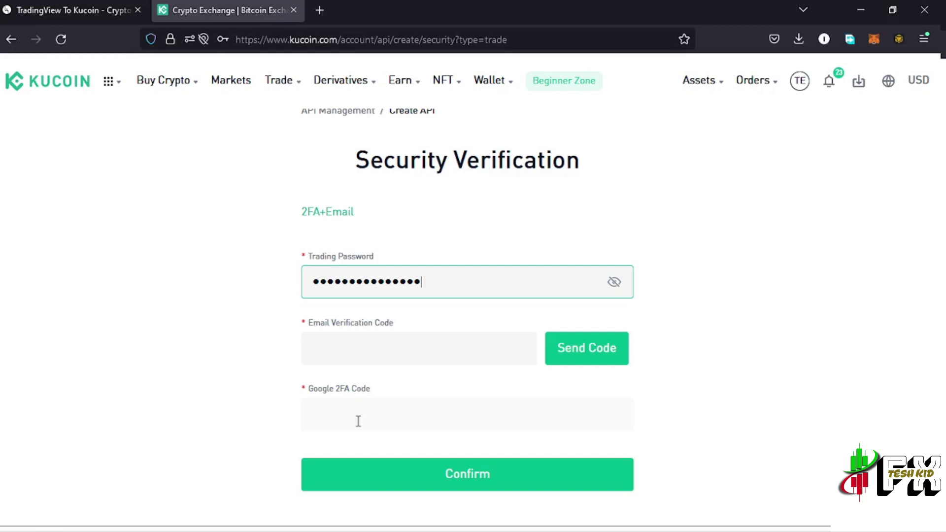
click(445, 474)
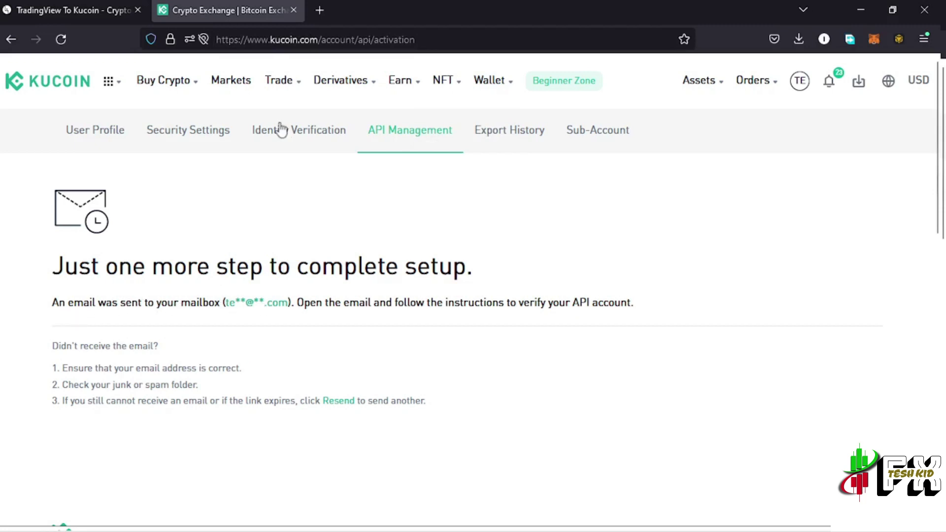
Activate the 'kucoin test' API via the Activate API link in the Gmail activation email
click(320, 11)
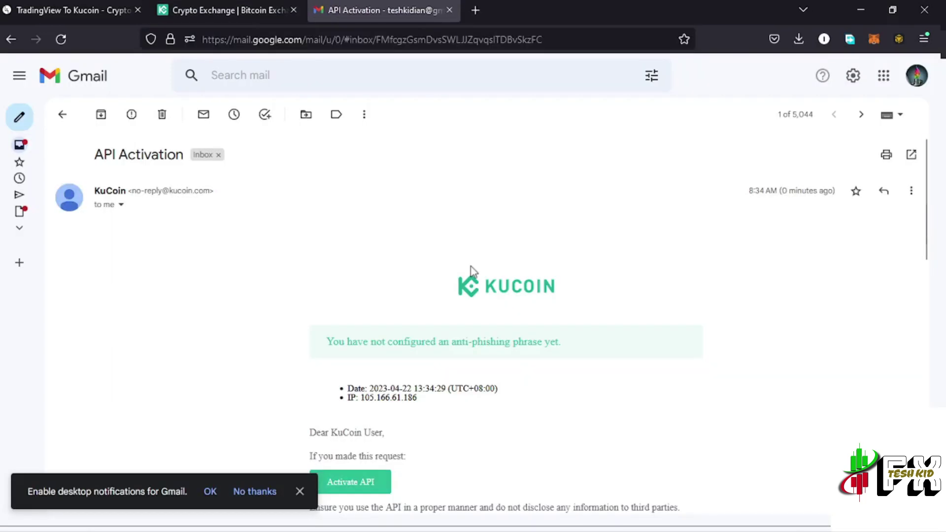
scroll(512, 366, down, 4)
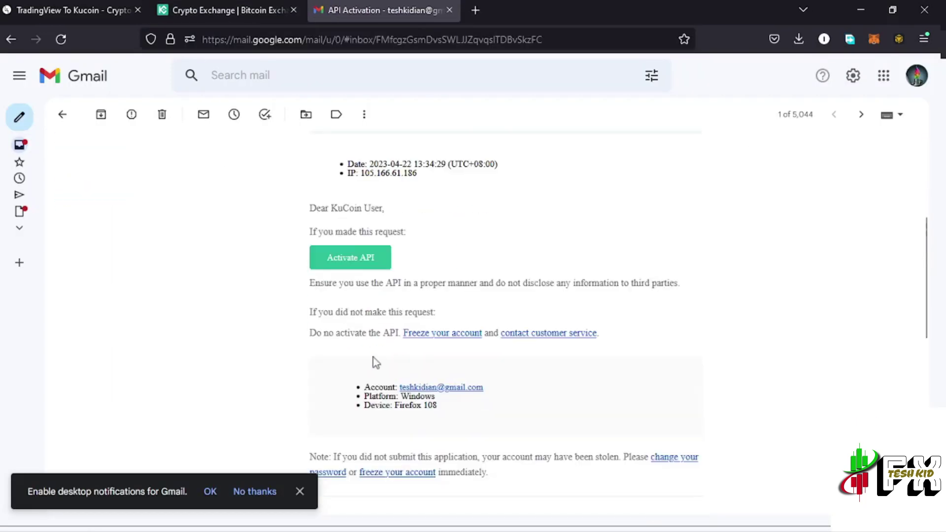
click(354, 262)
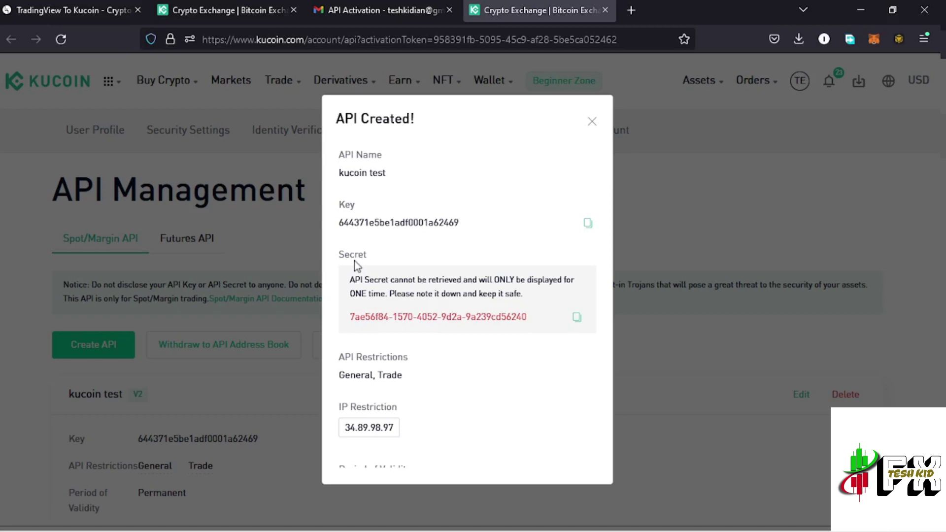
Paste the copied KuCoin API key into the wizard's api_key field and advance to the Secret Key step
click(66, 9)
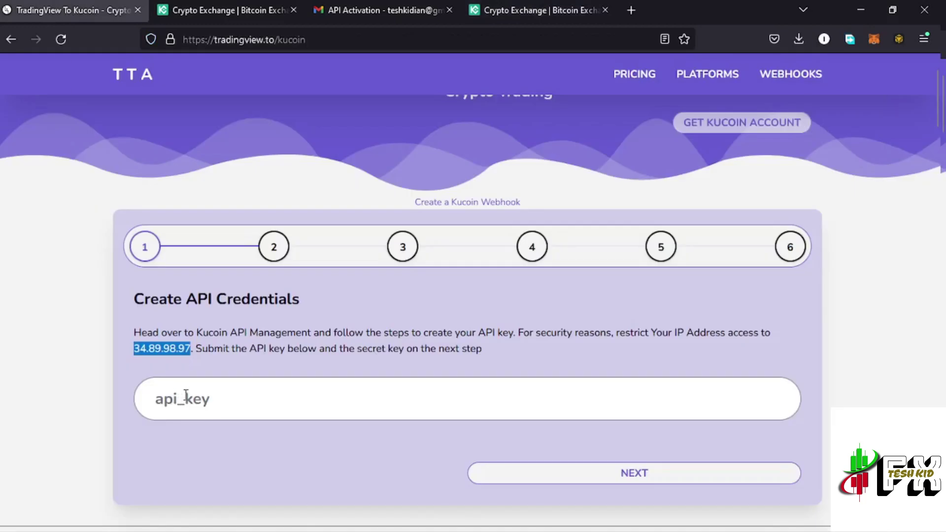
click(541, 6)
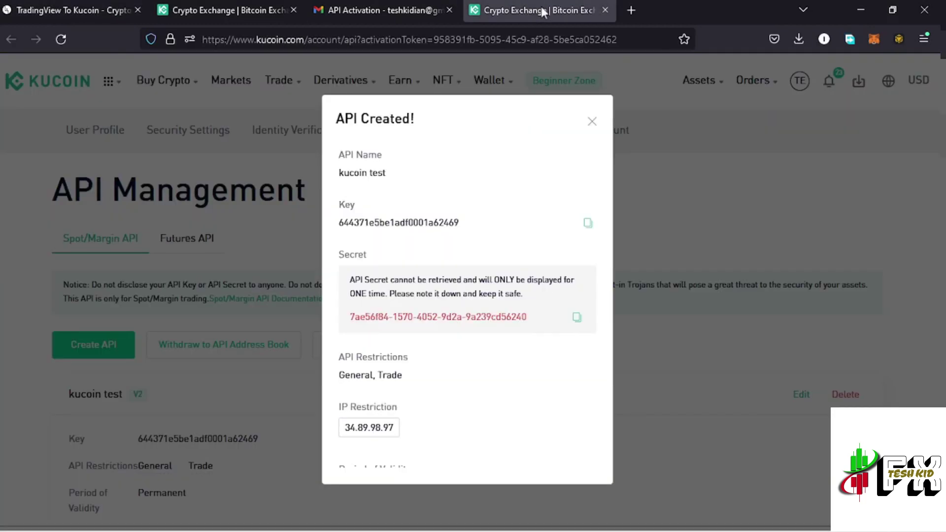
click(588, 223)
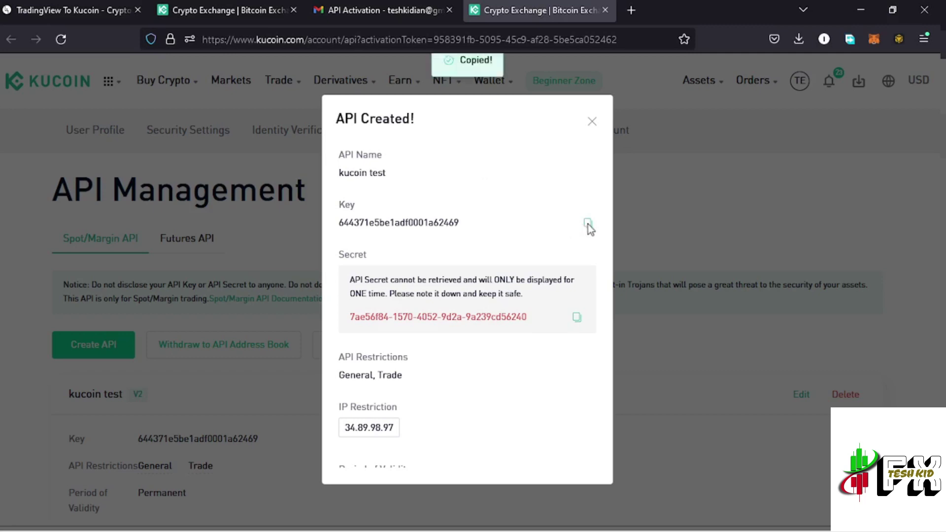
click(69, 10)
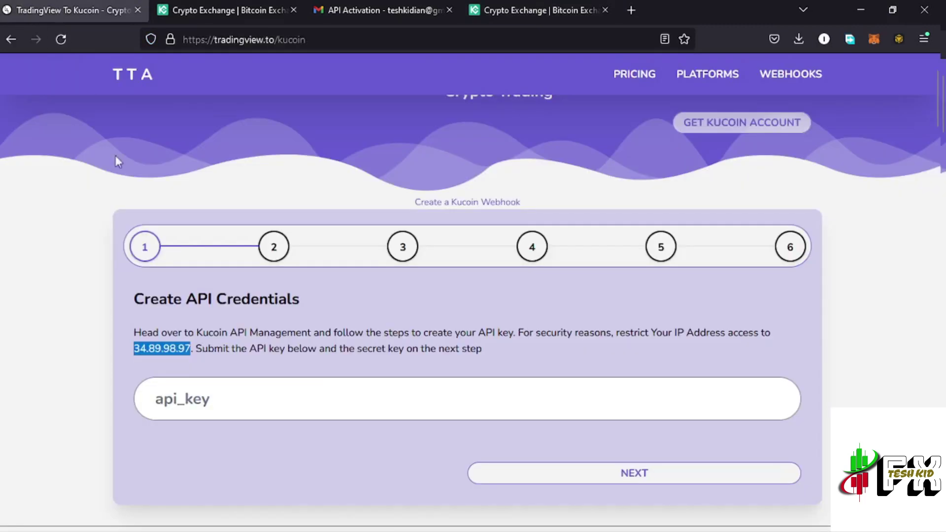
click(207, 401)
key(ctrl+v)
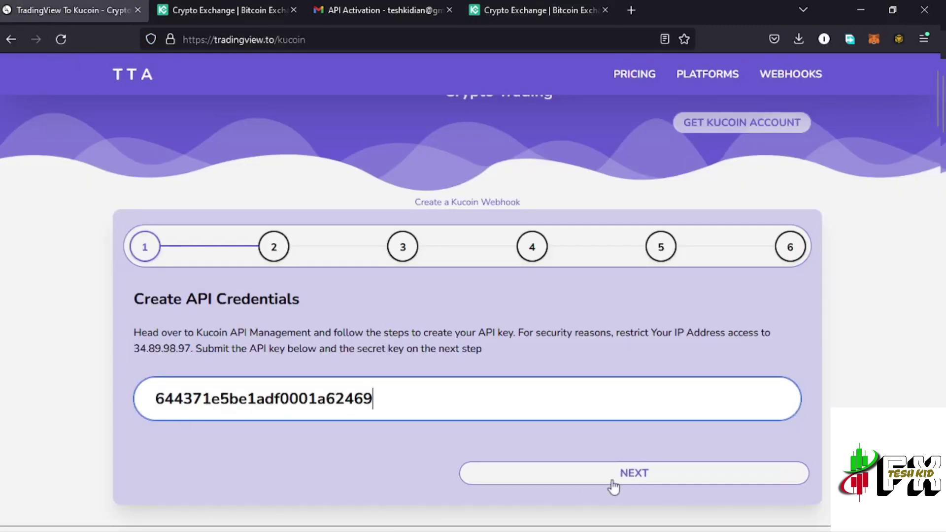
click(614, 481)
click(521, 7)
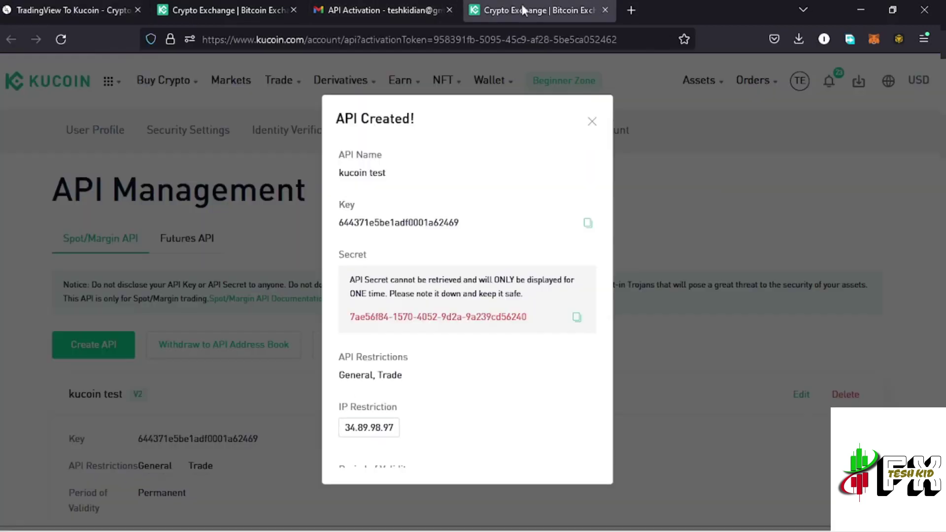
Paste the KuCoin API secret into the api_secret field and continue to the API Passphrase step
click(576, 318)
click(49, 9)
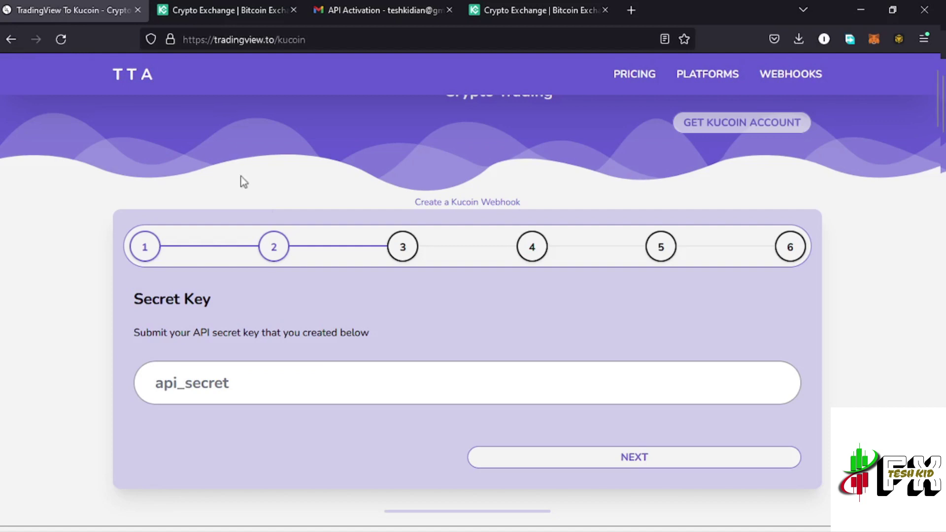
click(254, 388)
key(ctrl+v)
click(633, 458)
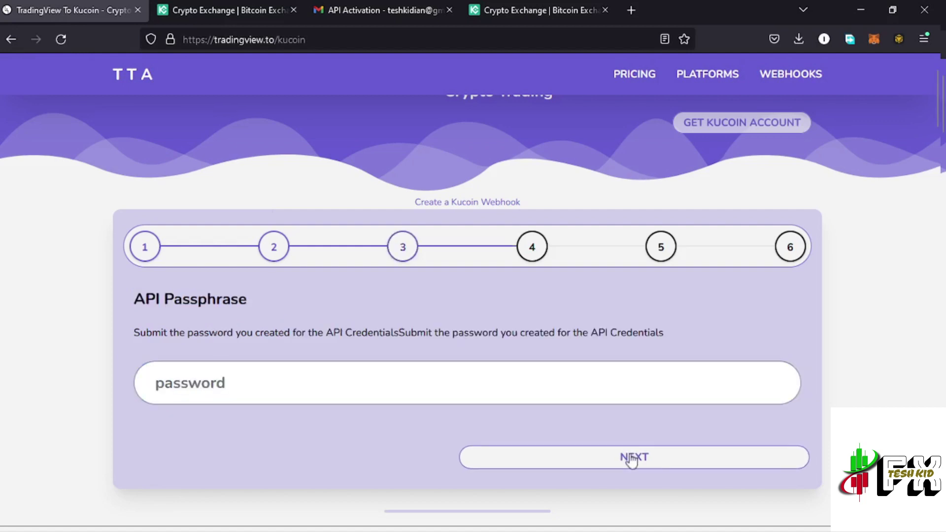
Submit the API passphrase and leave Default Futures blank to reach the webhook naming step
click(220, 384)
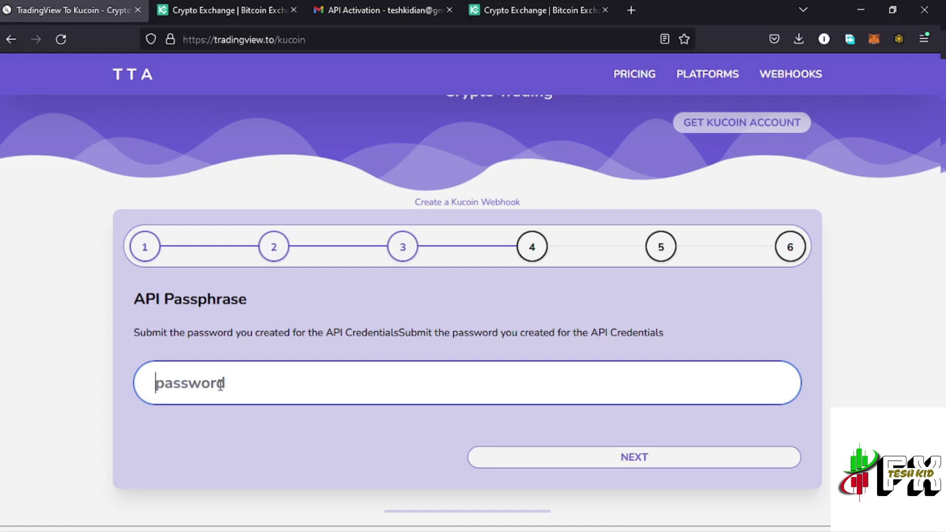
key(Return)
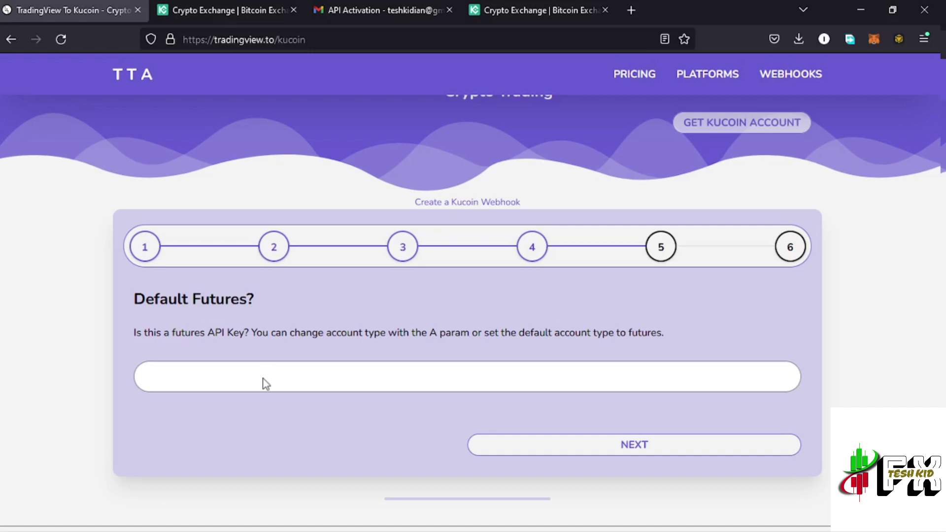
click(406, 387)
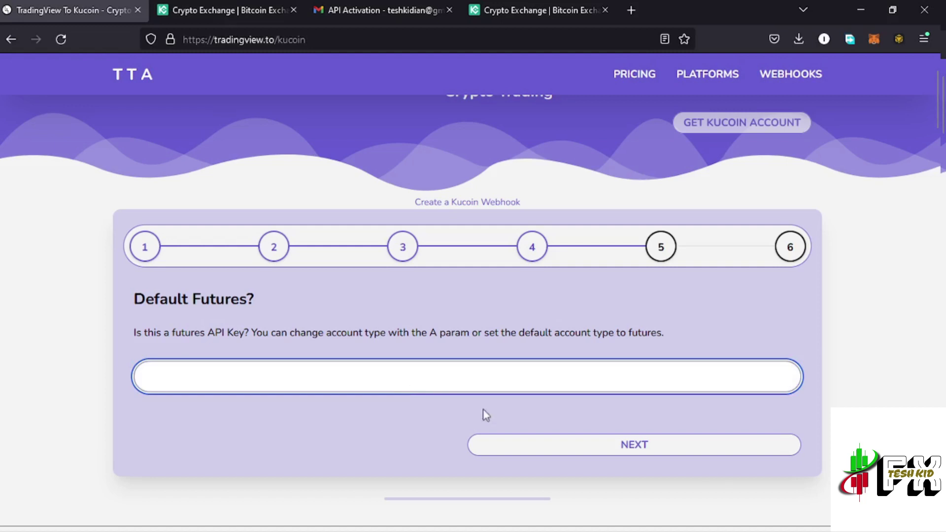
click(655, 450)
Rename the webhook from 'Kucoin' to 'Kucoin test' and finish to generate its webhook URL
scroll(423, 412, down, 2)
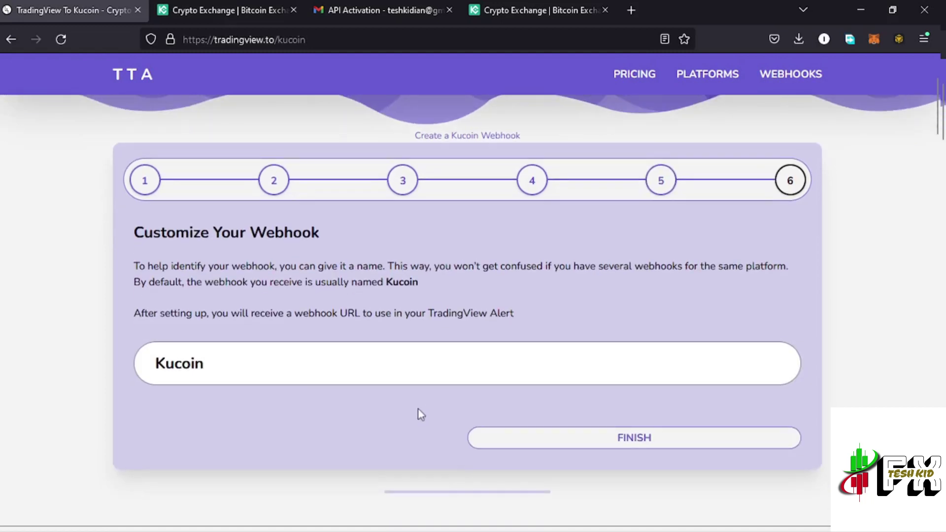
drag(220, 369, 146, 367)
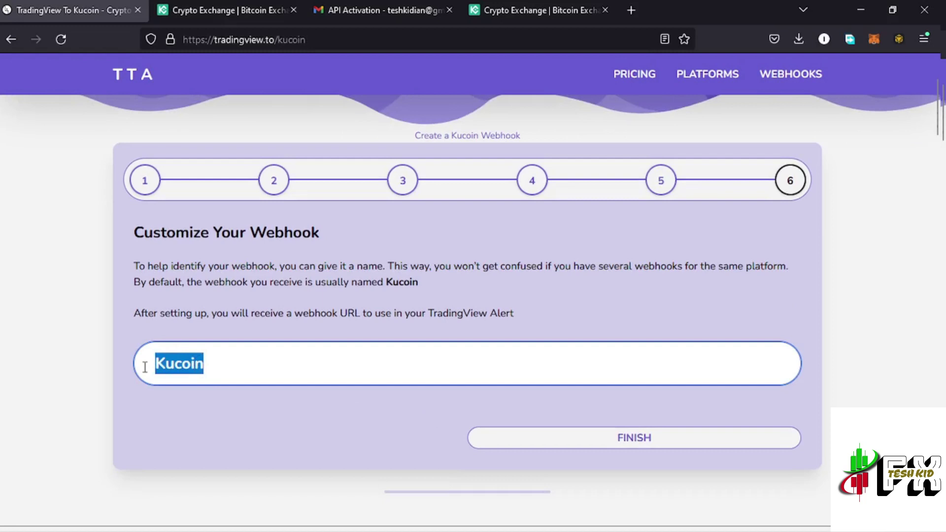
click(225, 360)
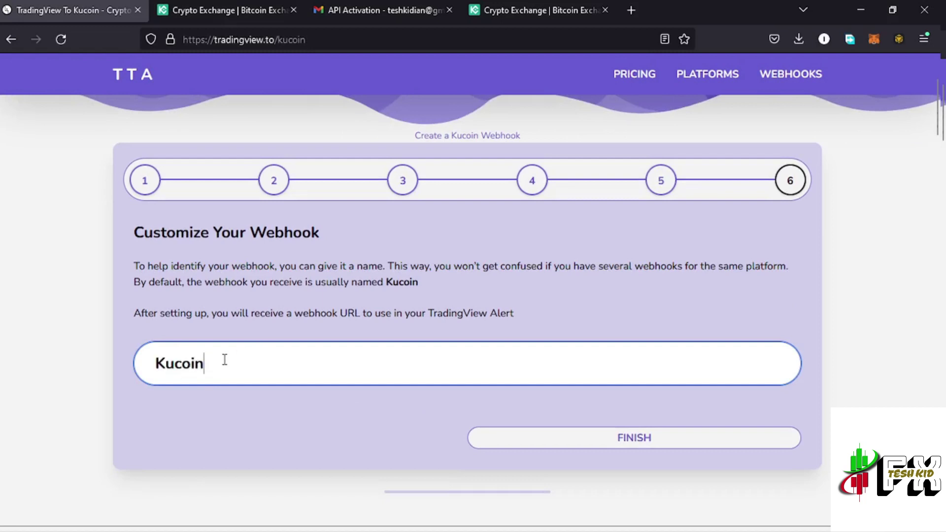
text(test)
click(645, 438)
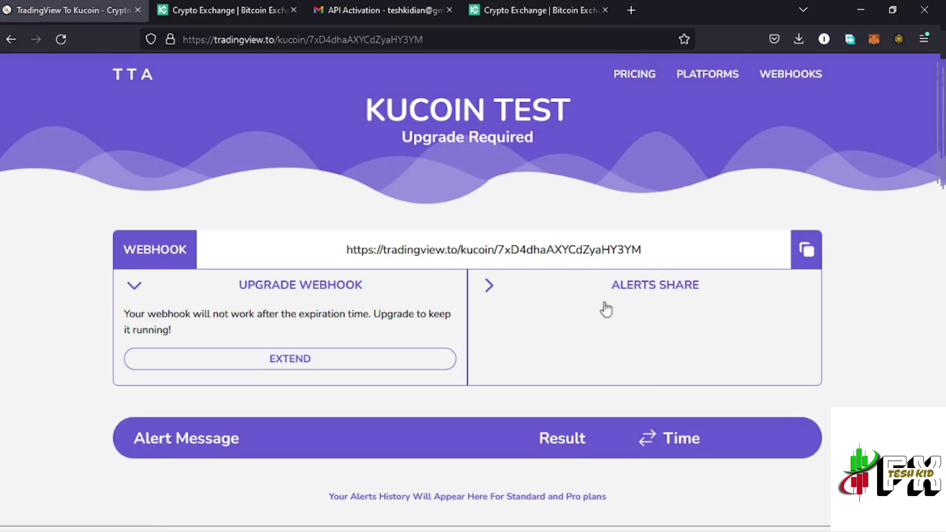
Close KuCoin's API Created notice and check the Trading Account balance of 14 TRX
scroll(617, 360, down, 3)
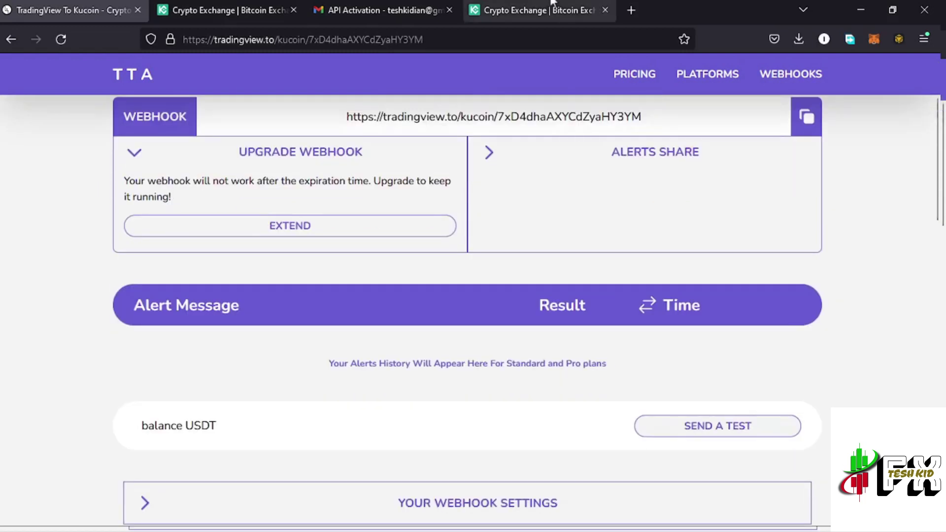
click(528, 4)
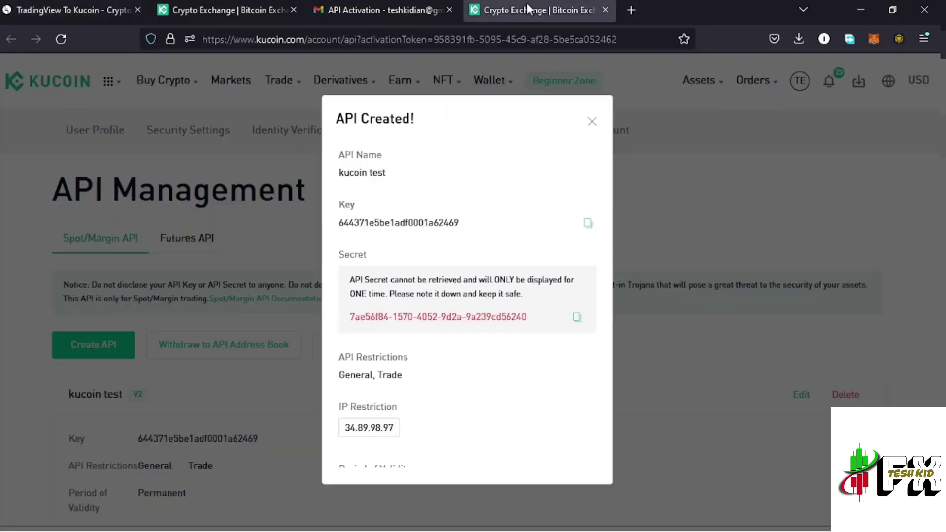
click(591, 124)
mouse_move(757, 81)
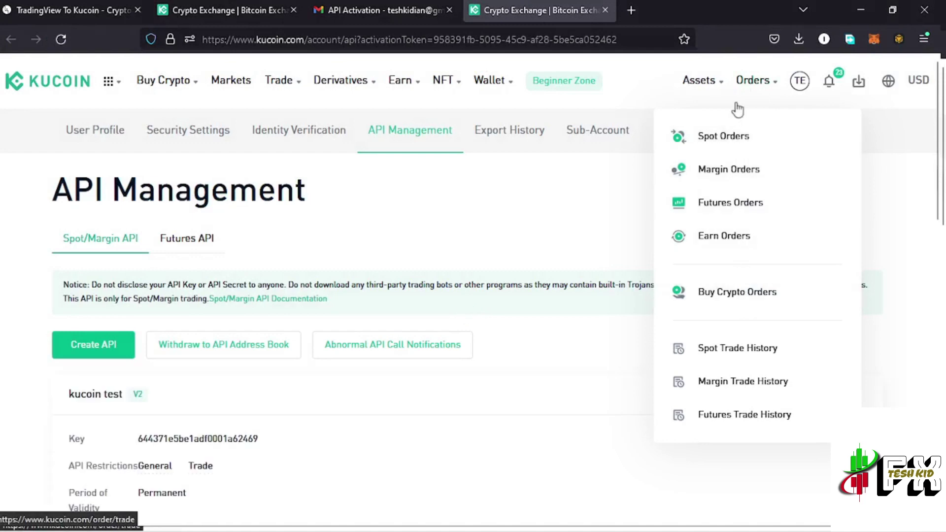
mouse_move(723, 89)
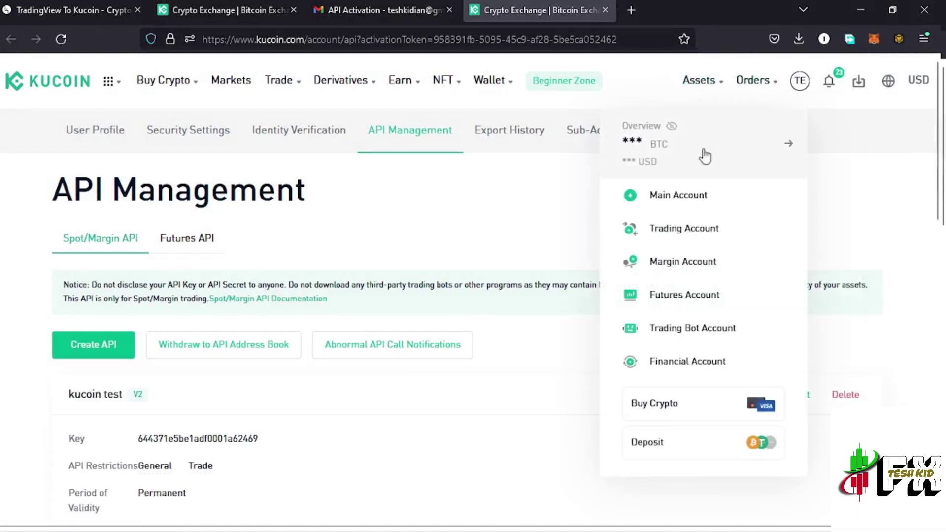
click(704, 206)
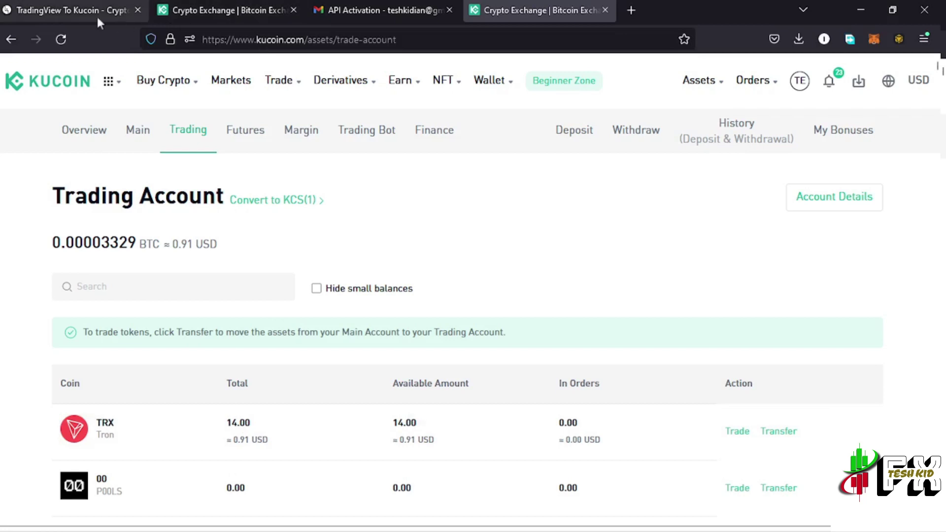
click(71, 11)
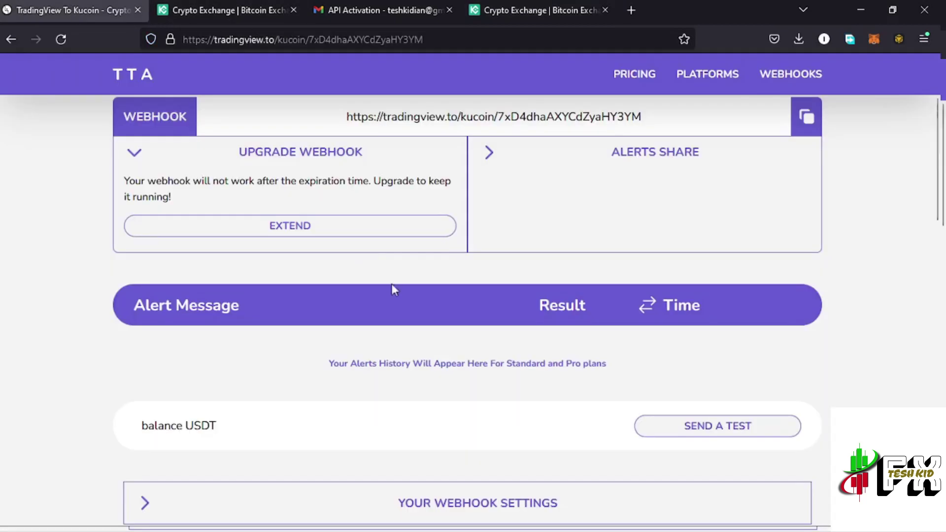
Edit the test alert message so it reads 'balance TRX' instead of 'balance USDT'
click(232, 426)
key(BackSpace)
key(BackSpace)
key(BackSpace)
key(BackSpace)
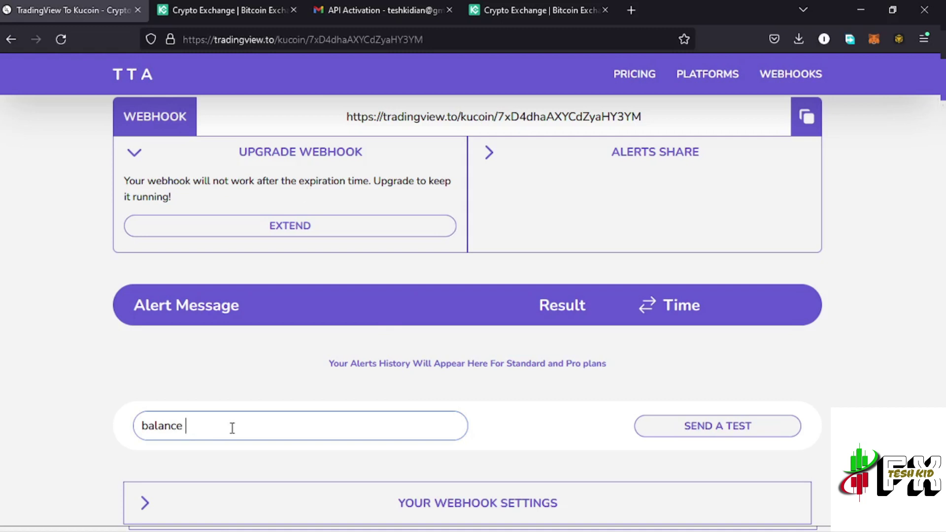
scroll(251, 419, down, 2)
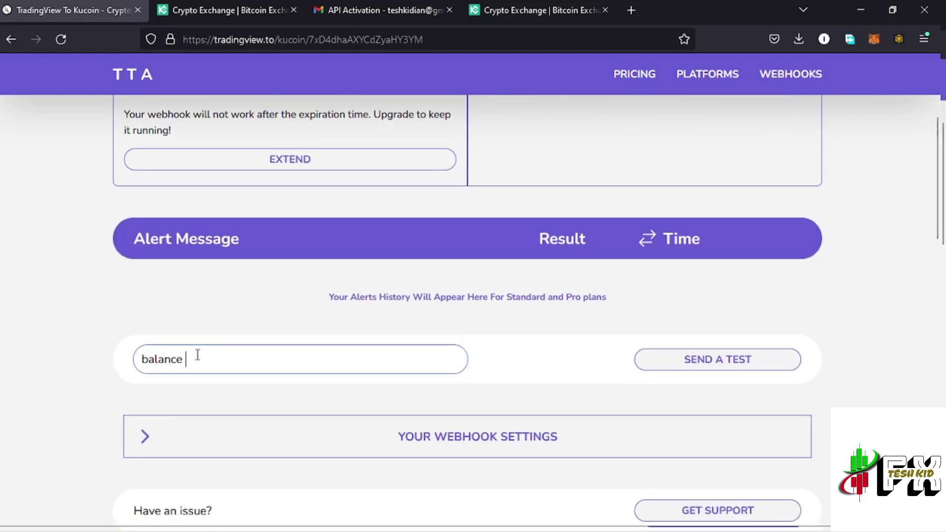
text(tr)
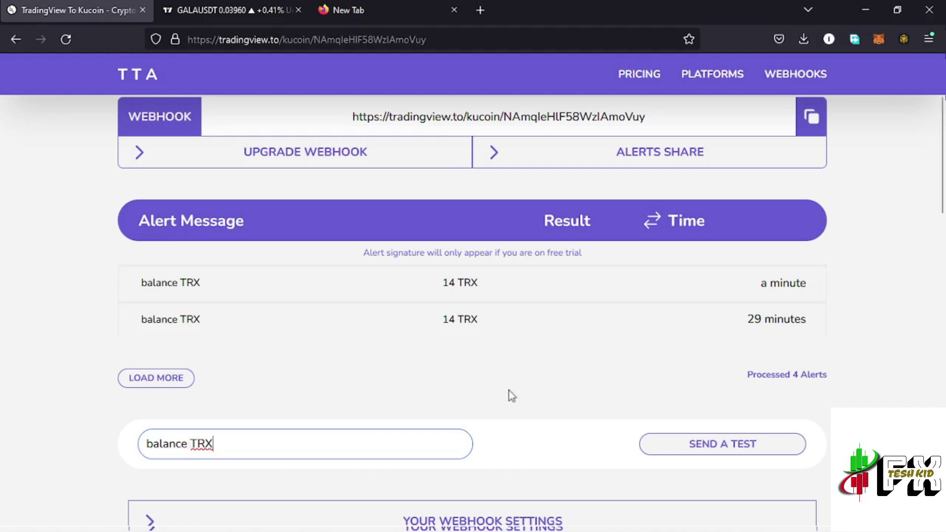
Send the 'balance TRX' test alert, then change the message to 'balance USDT' and send it again
click(706, 445)
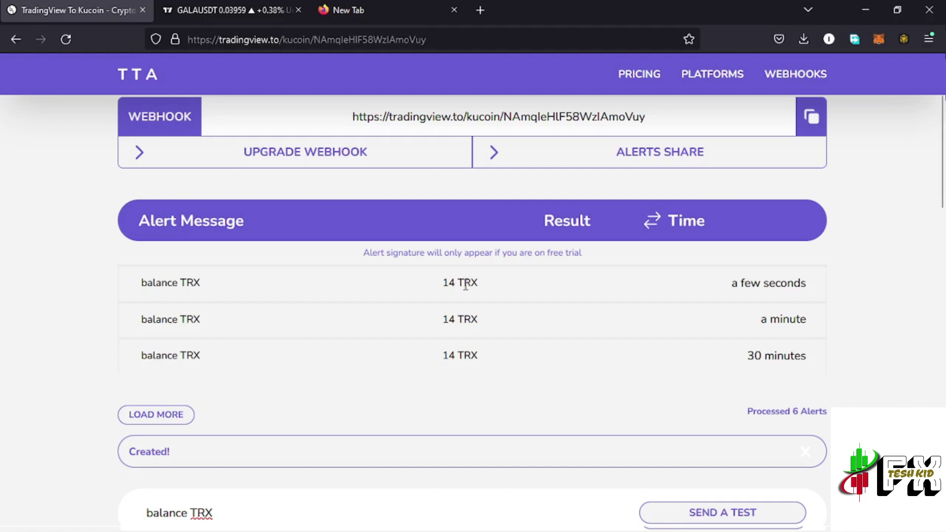
scroll(359, 417, down, 4)
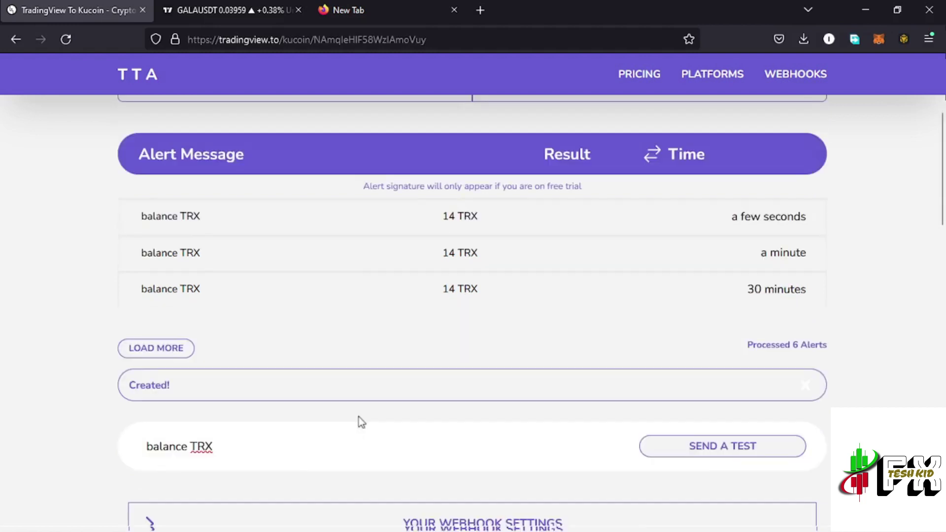
click(229, 277)
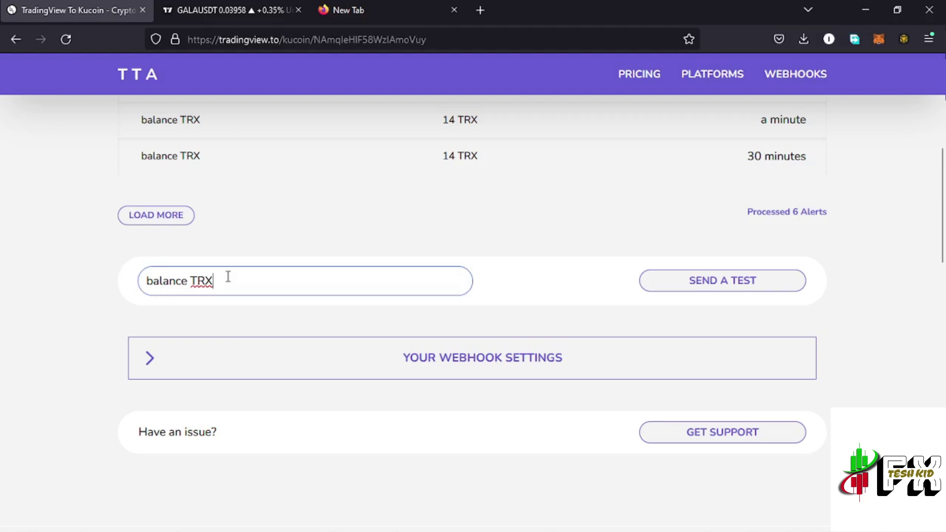
key(BackSpace)
key(BackSpace)
key(BackSpace)
text(USDT)
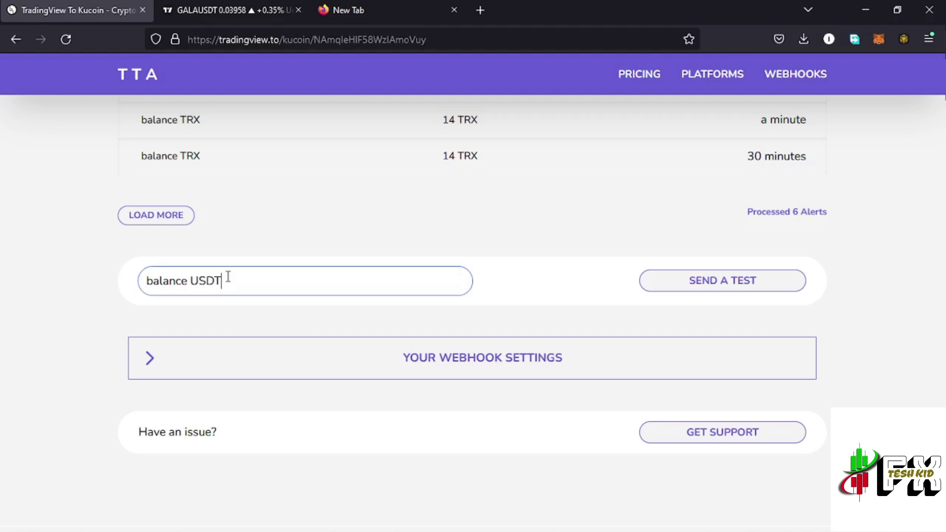
click(723, 288)
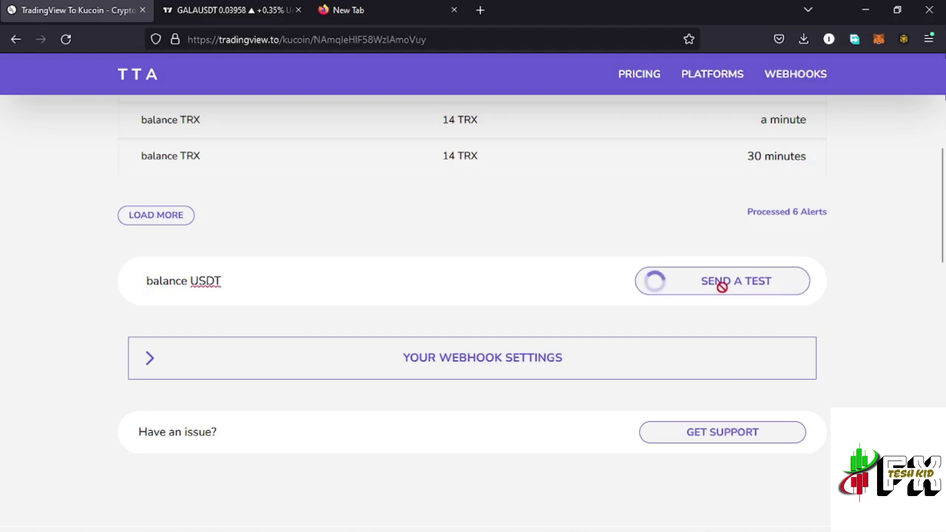
scroll(705, 335, up, 2)
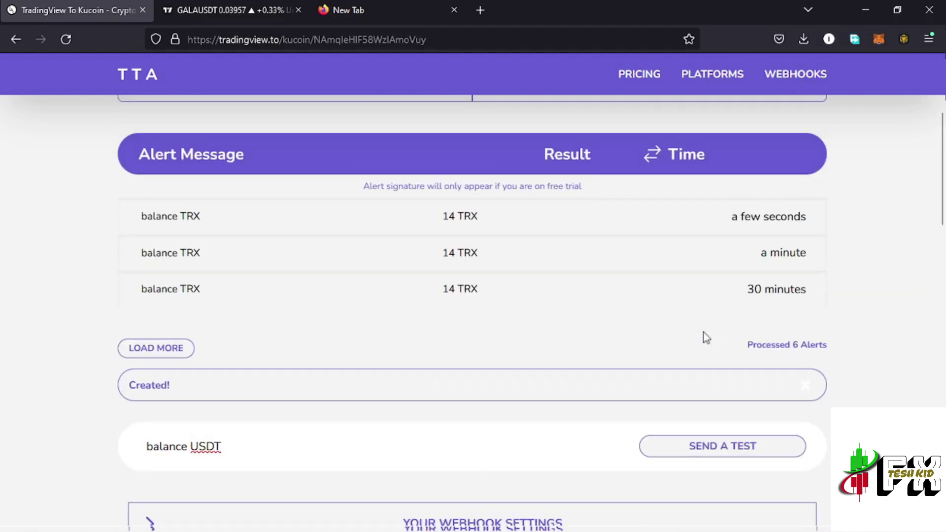